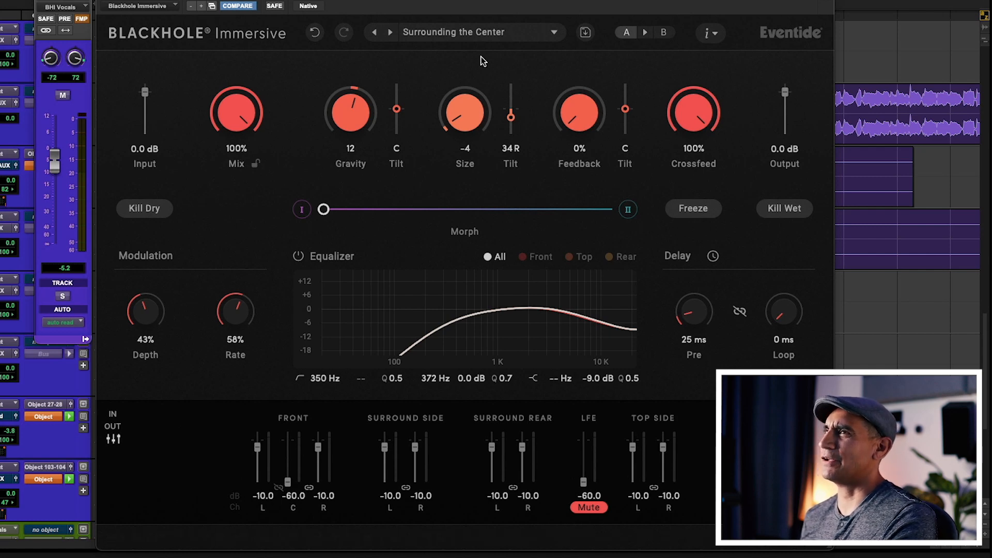
- Solo the Vrs LD 2 track and mute its send to the BHI Vocals reverb
key(shift+s)
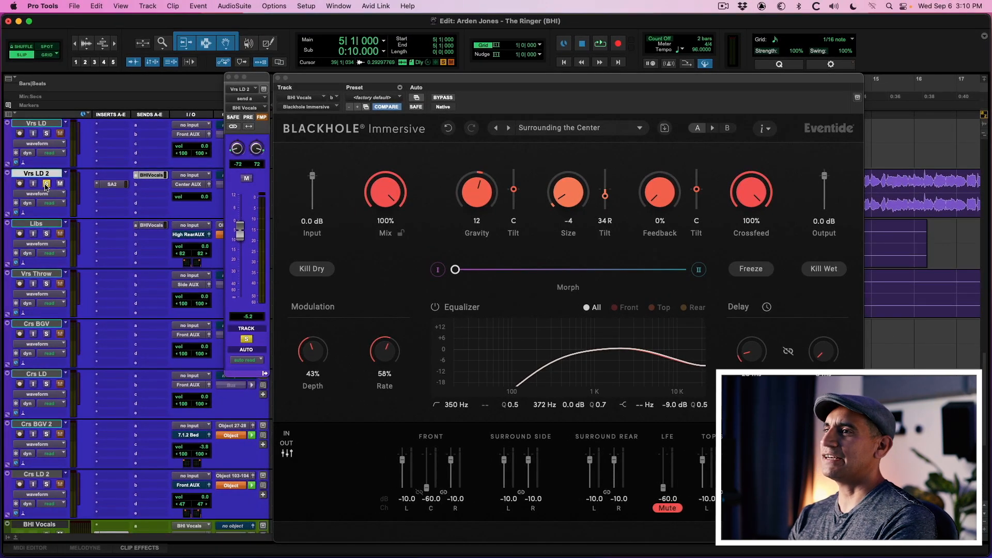
click(46, 184)
click(246, 179)
- Switch to the Dolby Atmos Renderer, enlarge the 3D room view, and observe the dry lead vocal's position during playback
key(ctrl+Right)
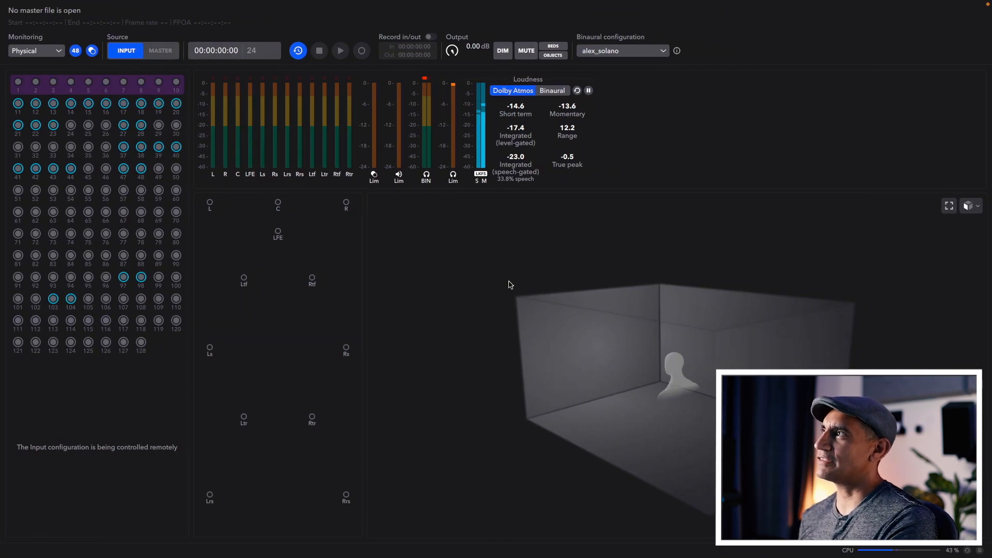
click(949, 206)
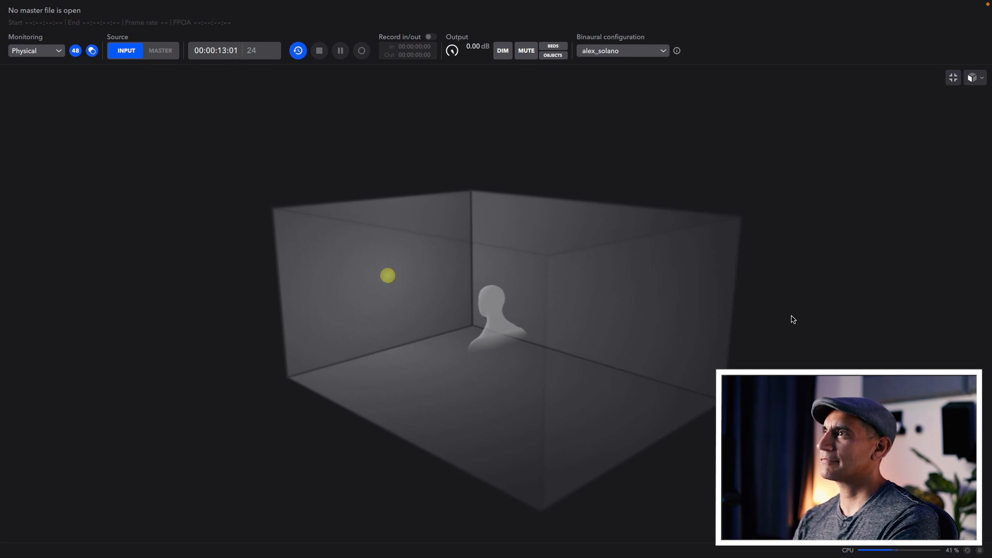
key(space)
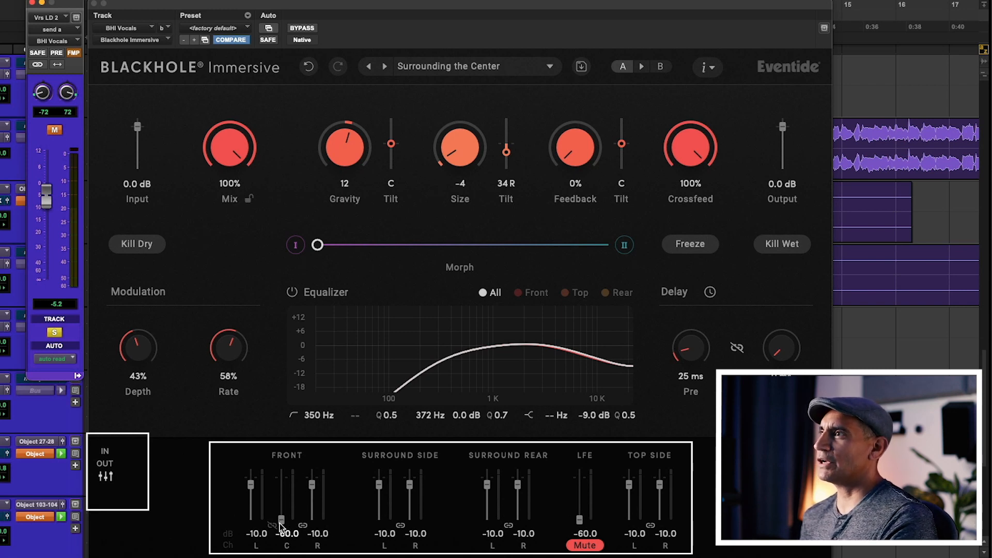
- Try Blackhole output levels of -9.2 dB for all fronts, -22.3 dB for surround sides, -17.4 dB for surround rears and -22.2 dB for top sides
drag(282, 523, 282, 487)
mouse_move(379, 484)
mouse_down()
mouse_move(380, 505)
mouse_move(380, 494)
mouse_up()
mouse_move(517, 486)
mouse_down()
mouse_move(517, 509)
mouse_move(517, 490)
mouse_up()
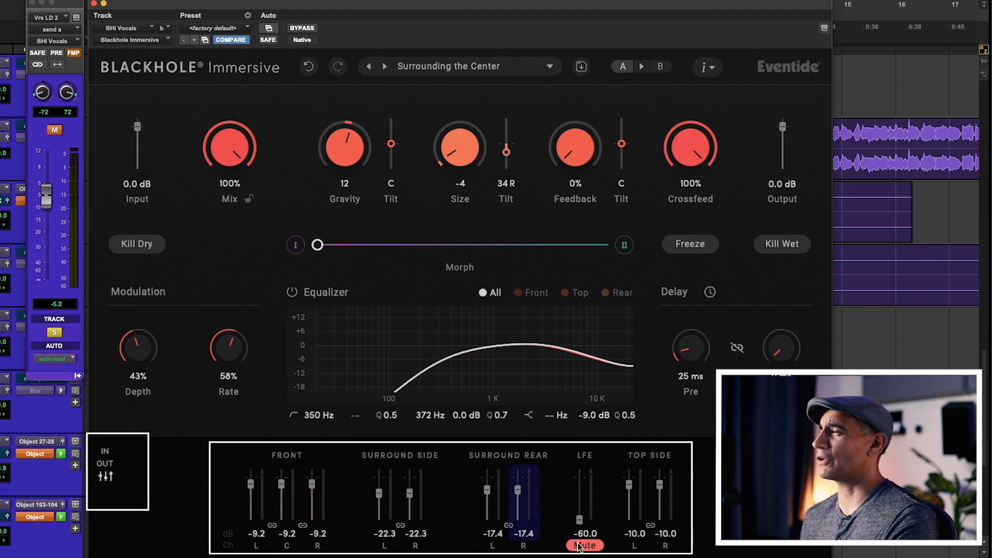
drag(629, 486, 631, 499)
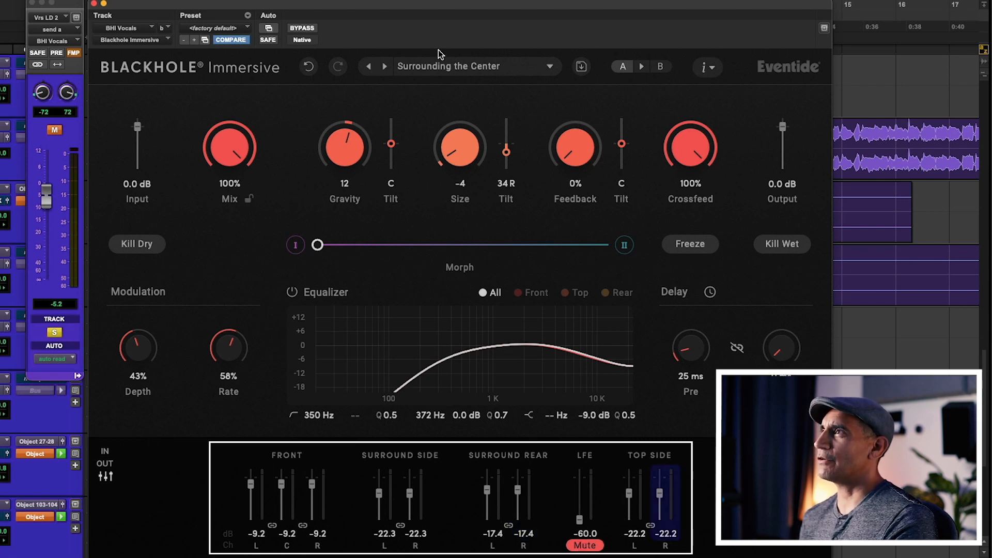
- Reload the user preset Surrounding the Center in Blackhole Immersive
click(457, 70)
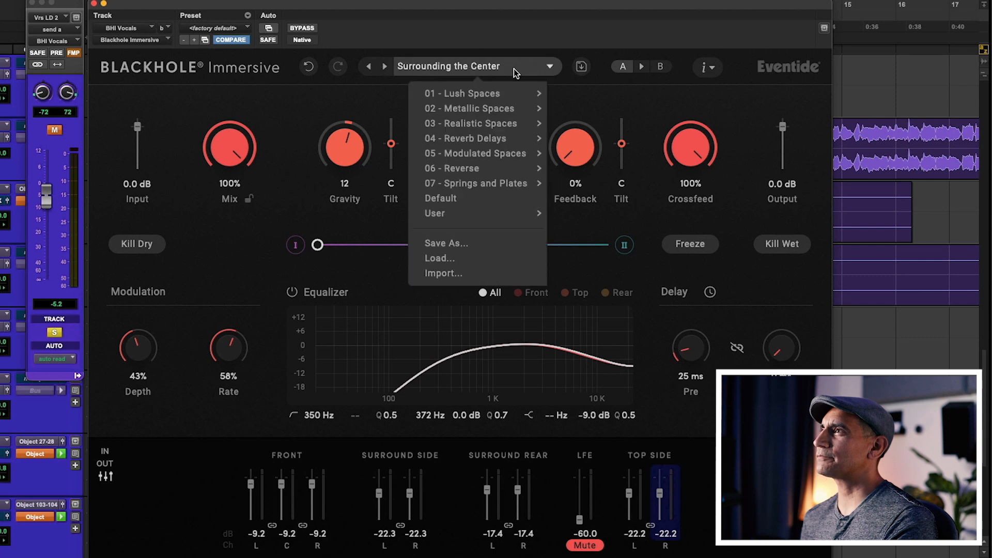
mouse_move(532, 213)
mouse_move(620, 220)
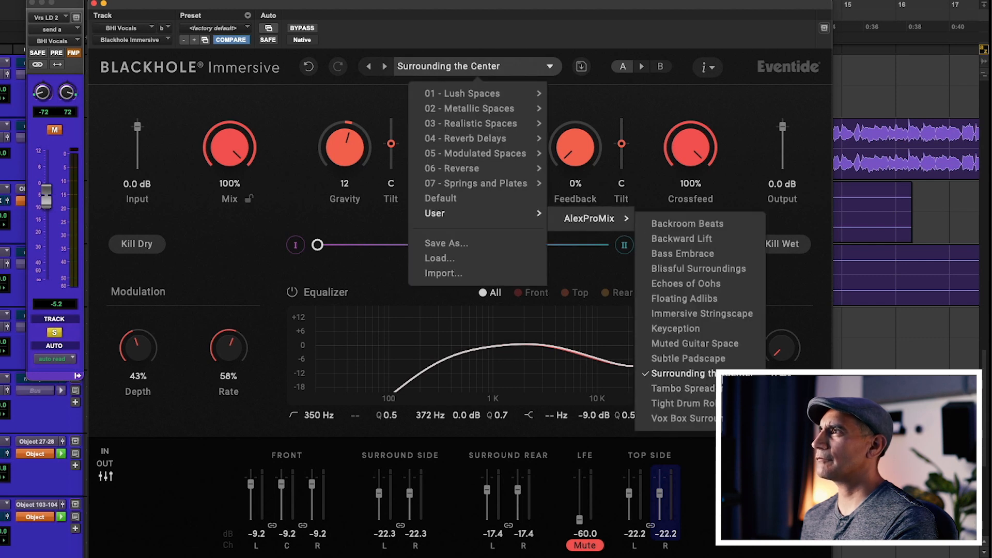
click(677, 373)
- Sweep the Vrs LD 2 reverb send down and up to +4.0 dB, and view the equalizer's Rear curve before returning to All
drag(46, 192, 45, 274)
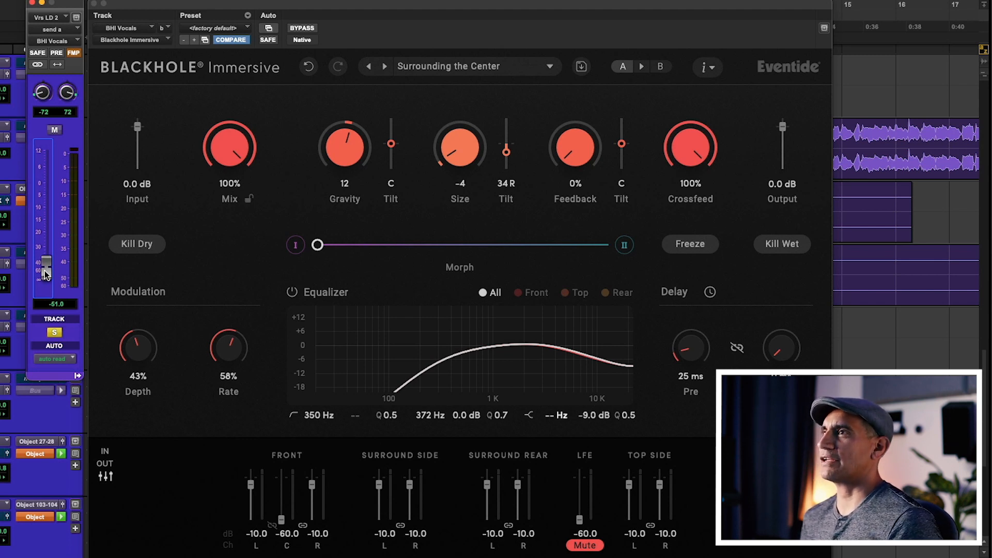
drag(45, 271, 43, 177)
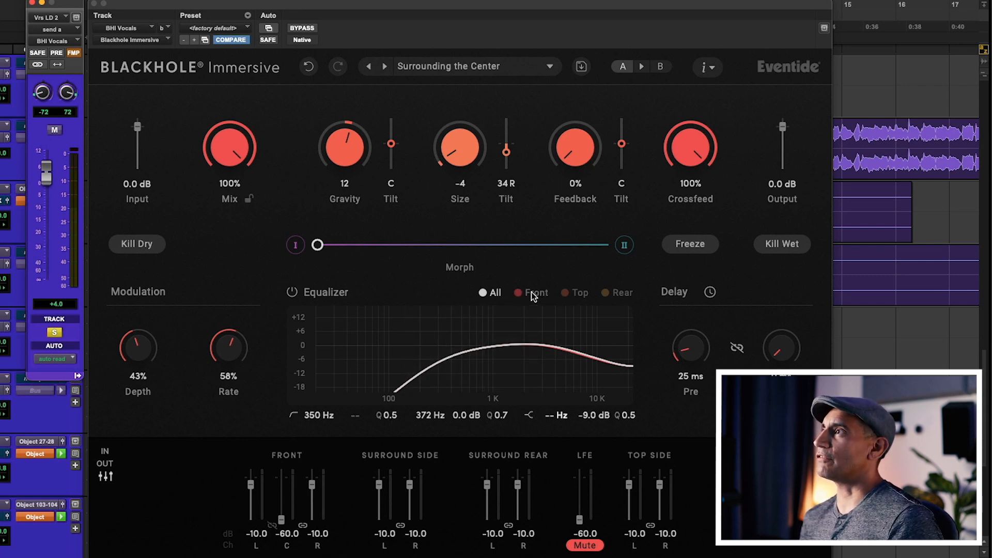
click(618, 293)
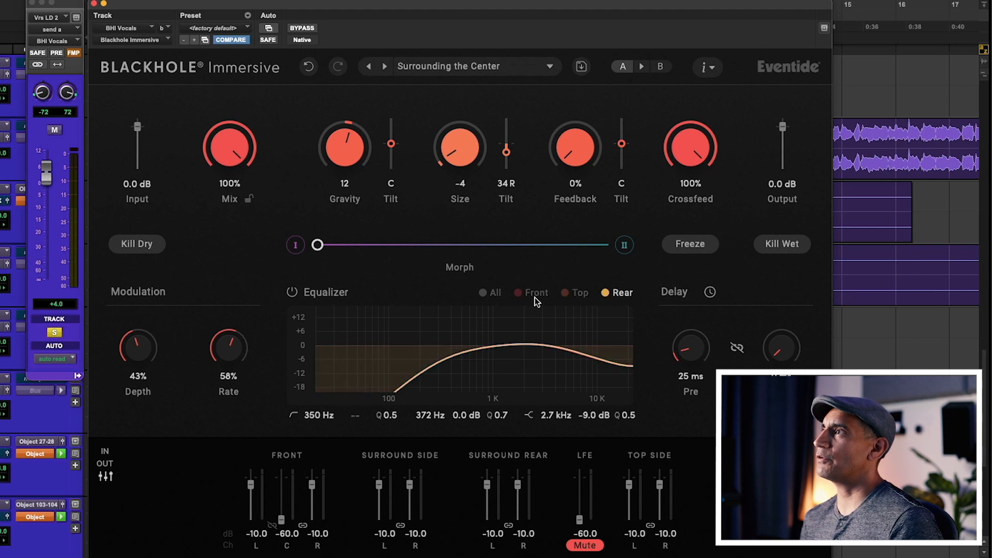
click(485, 294)
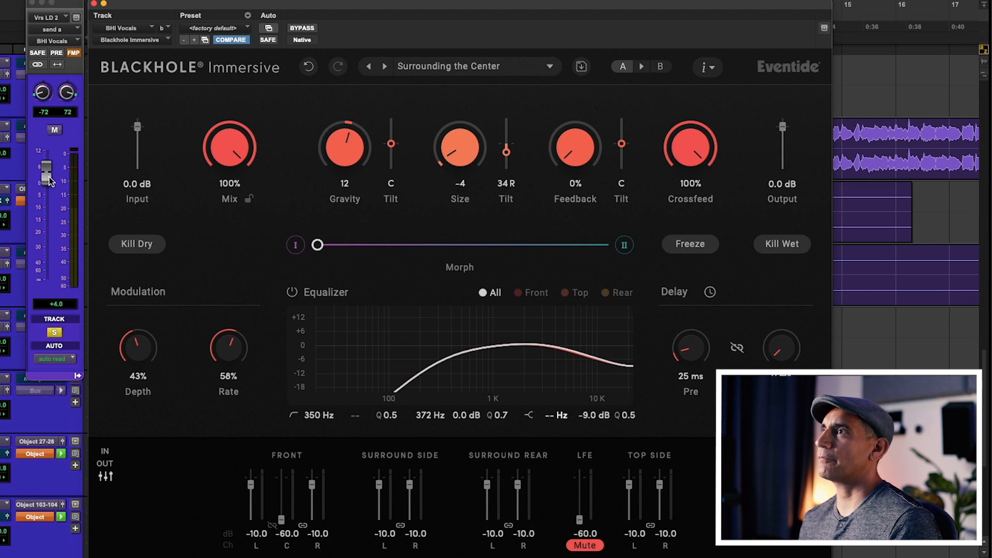
- Set the vocal reverb's Size to 23 and the Vrs LD 2 send level to +2.1 dB
drag(451, 156, 470, 143)
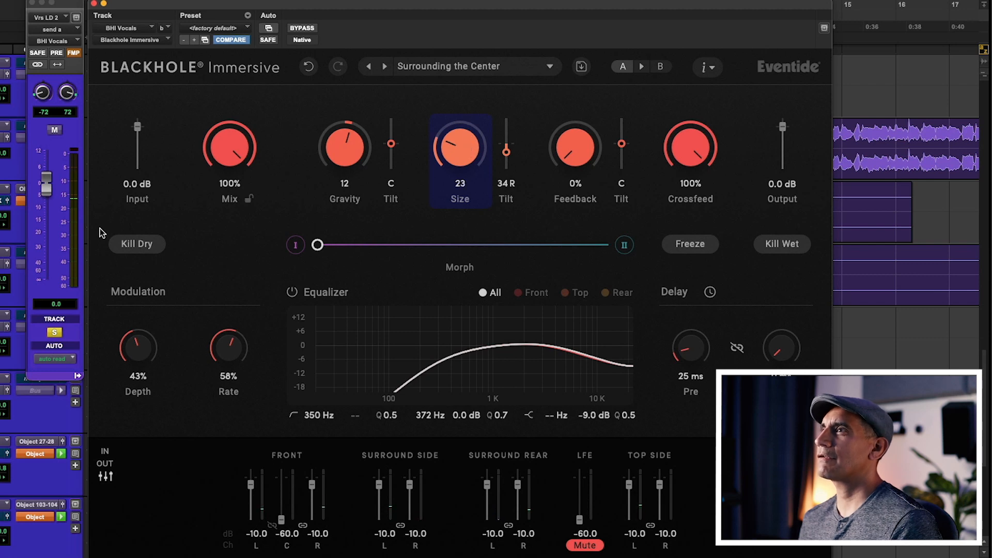
drag(37, 184, 42, 182)
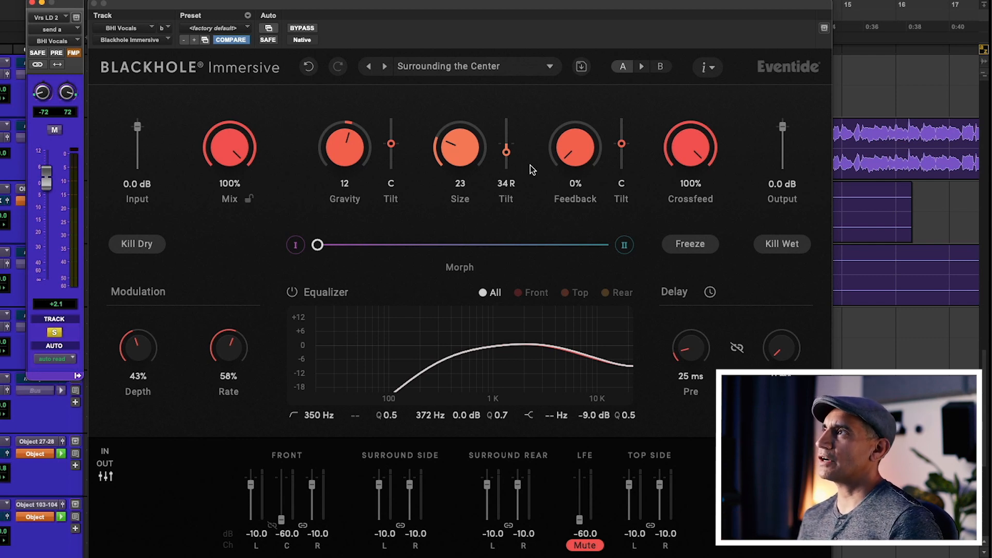
- Reset the Size Tilt to center and, during playback, tilt it toward the rear to 91 R
double_click(505, 154)
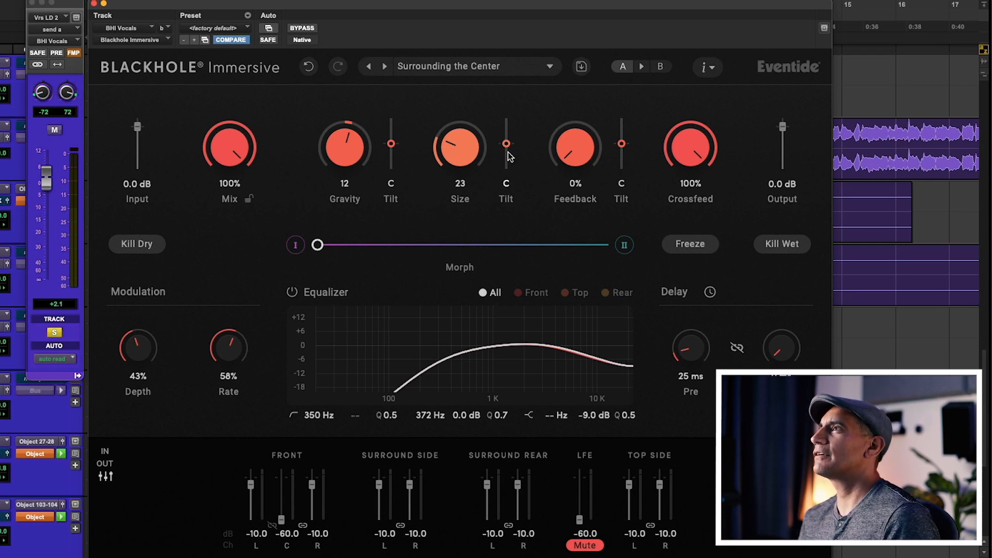
key(space)
drag(507, 146, 507, 170)
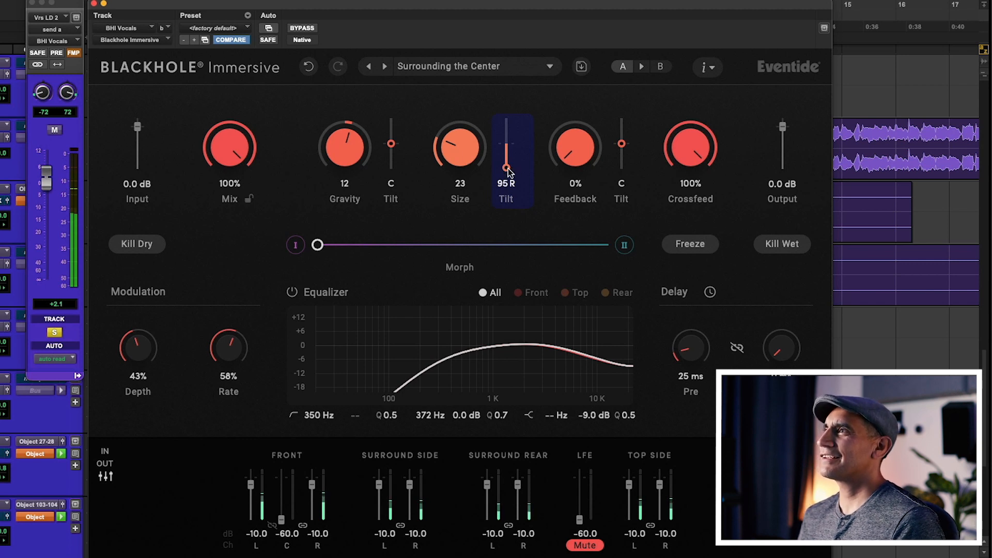
drag(508, 168, 508, 166)
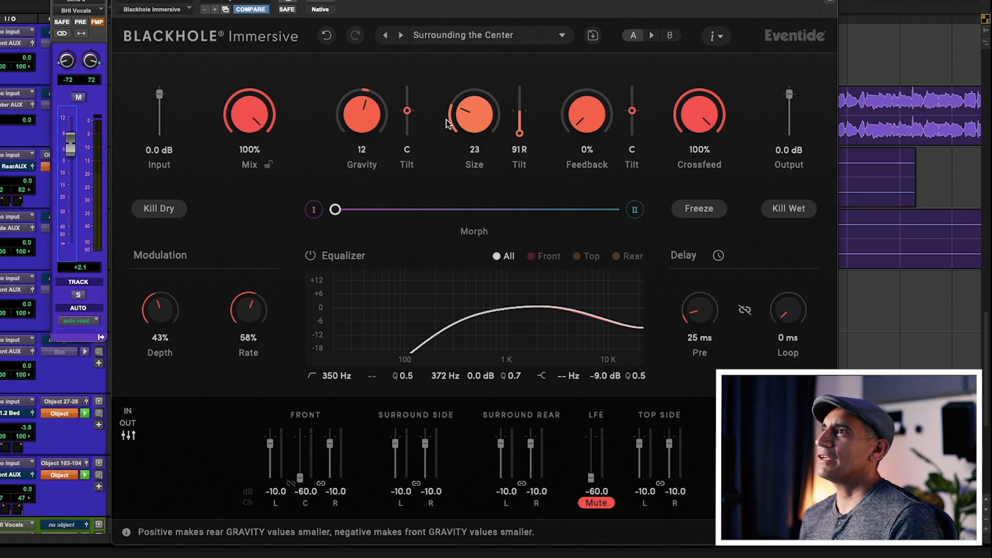
- Lower the Vrs LD 2 reverb send level and fine-tune it during playback
alt+click(72, 149)
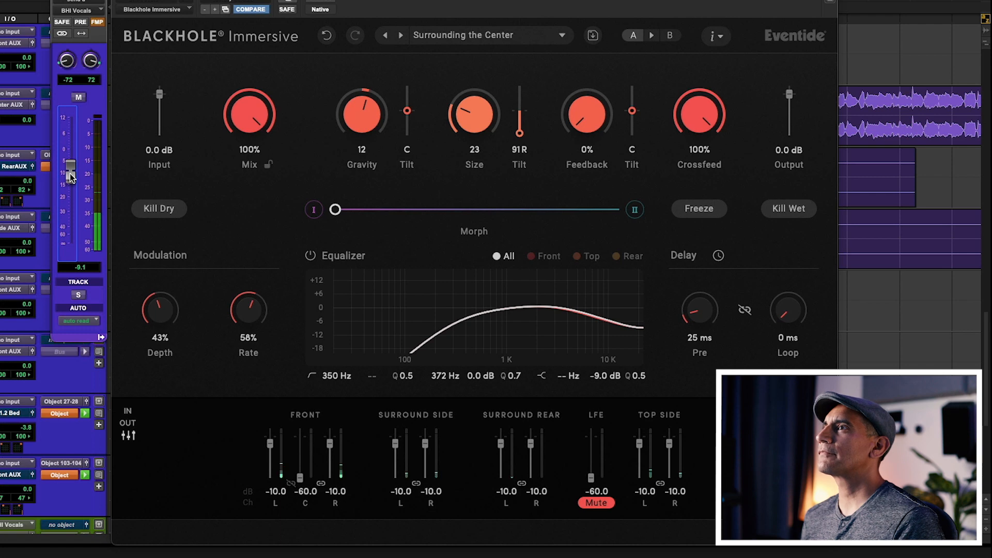
mouse_move(69, 172)
mouse_down()
mouse_move(70, 145)
mouse_move(72, 165)
mouse_up()
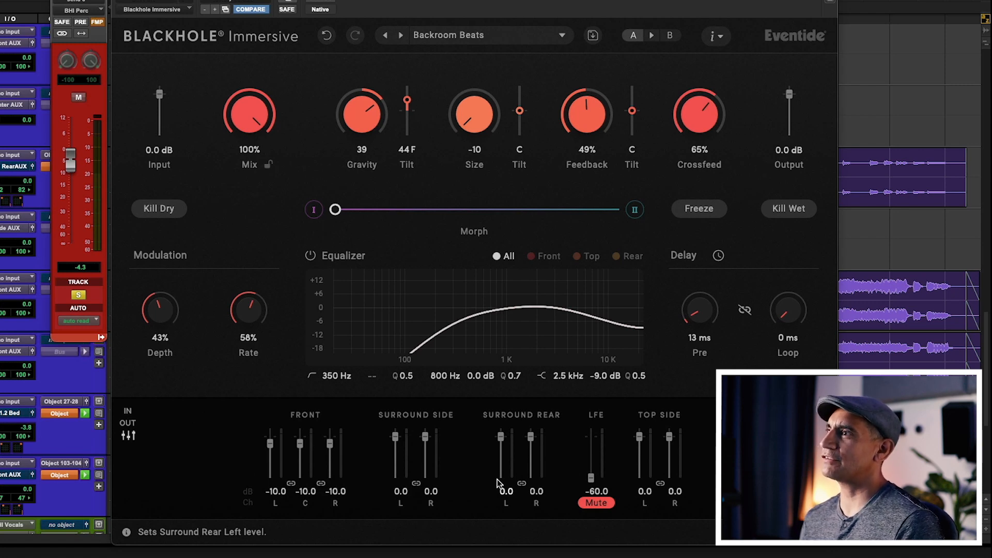
- On the percussion's Backroom Beats reverb, lower the front output levels to -12.6 dB and raise the Size to 17
drag(330, 445, 329, 446)
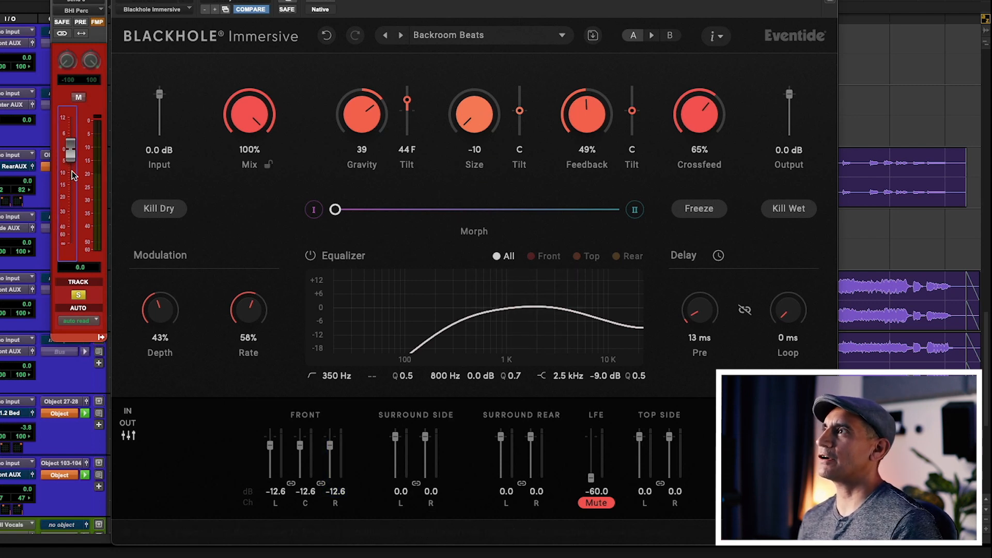
drag(480, 121, 484, 103)
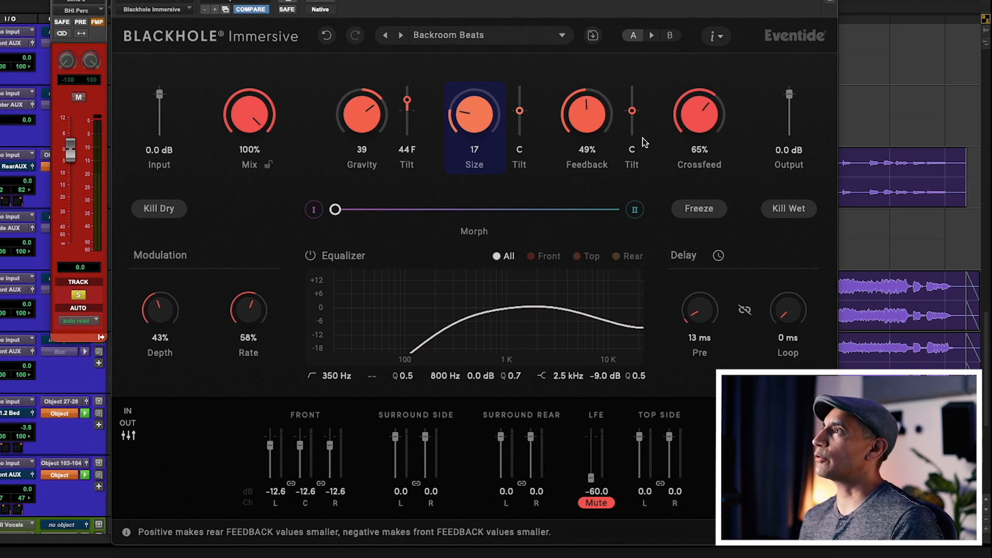
- Reduce the percussion reverb's Crossfeed to 0% and its Size to 7, and raise the Crossfeed again
drag(699, 118, 701, 311)
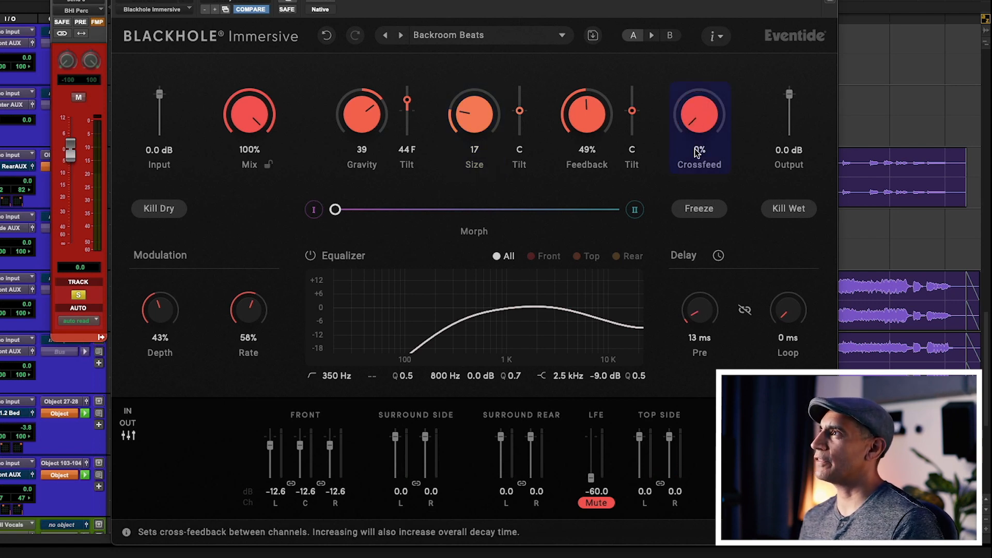
drag(472, 122, 477, 133)
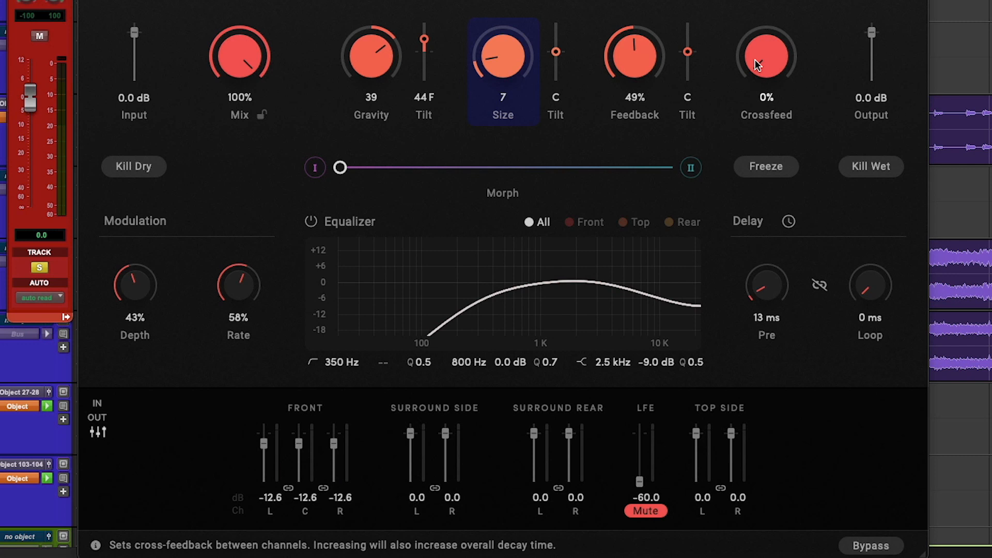
click(763, 93)
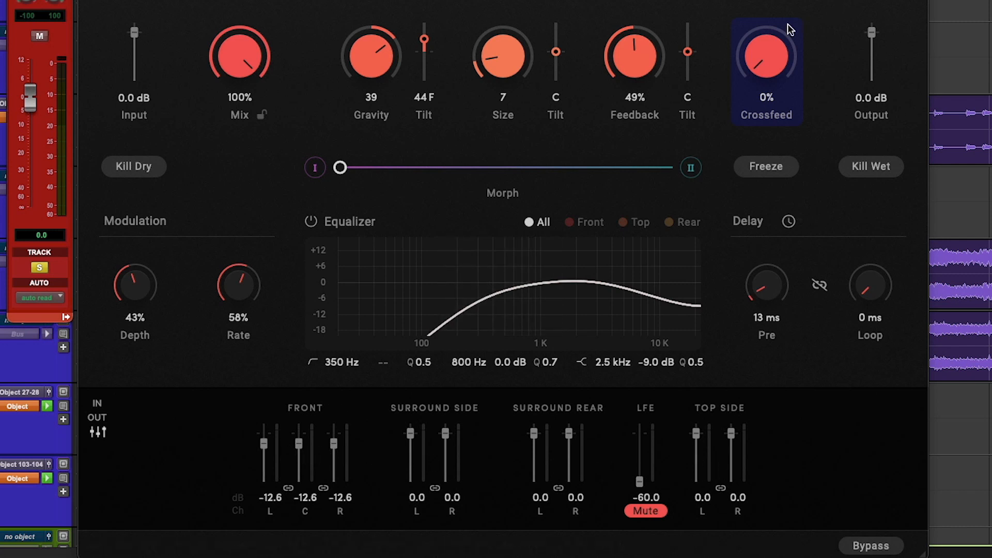
drag(764, 58, 777, 0)
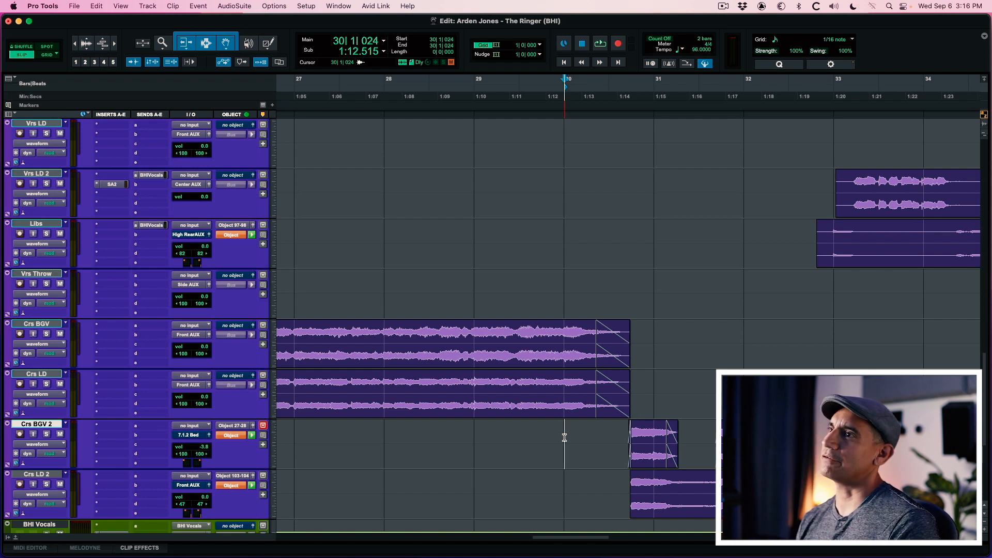
- Play the session from bar 30 to hear the end of the chorus and the Crs BGV 2 and Crs LD 2 clips
key(space)
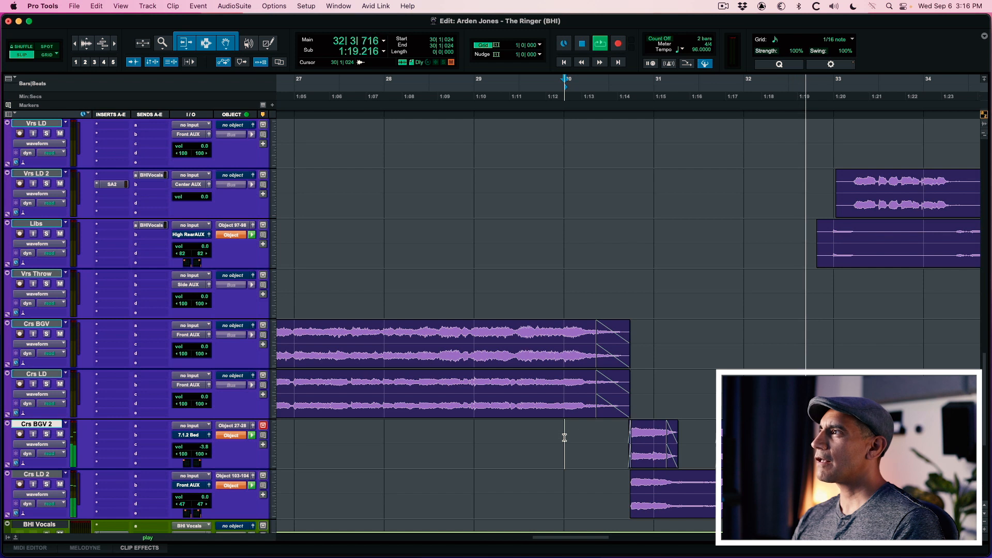
key(space)
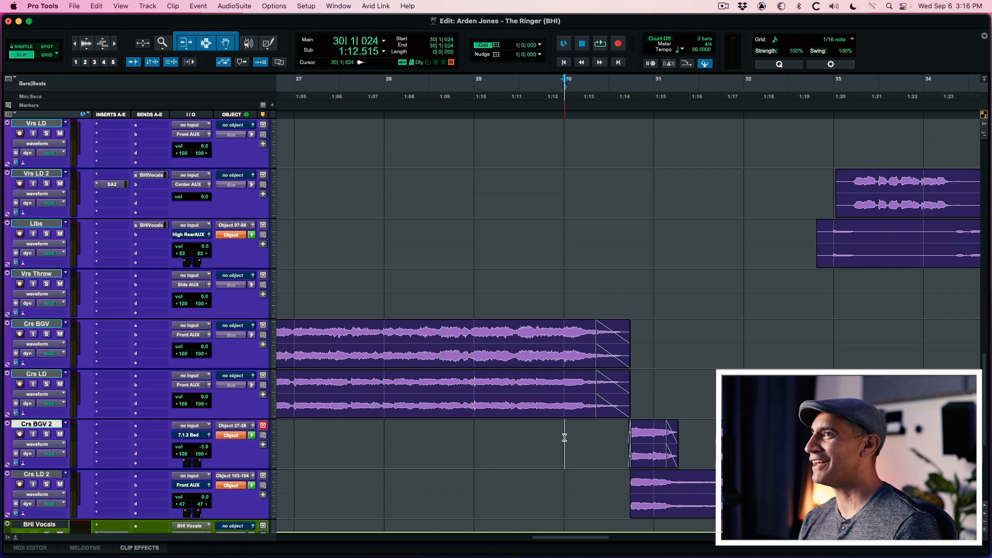
key(space)
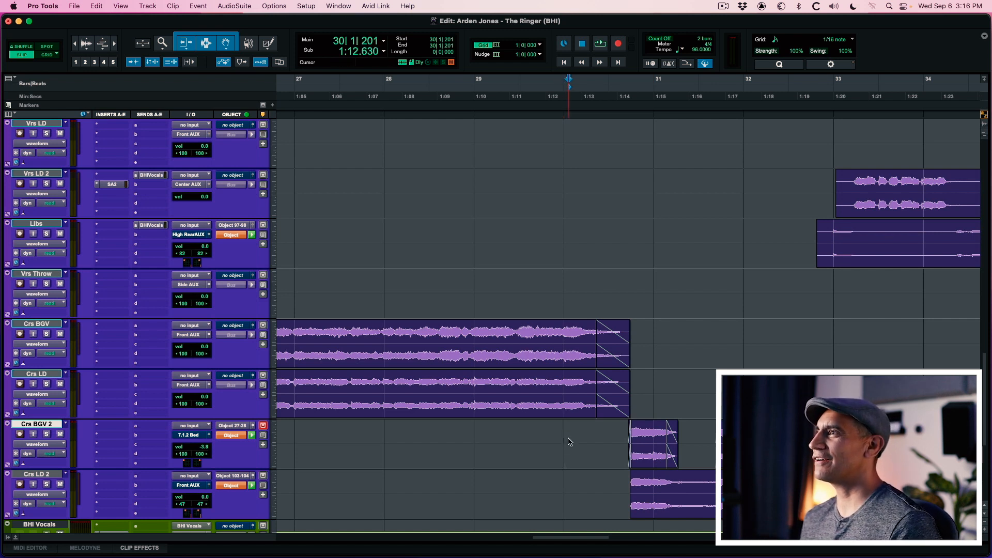
- Solo Crs BGV 2, open its panner, watch its objects in the Dolby Atmos Renderer during playback, and unsolo it back in Pro Tools
key(shift+s)
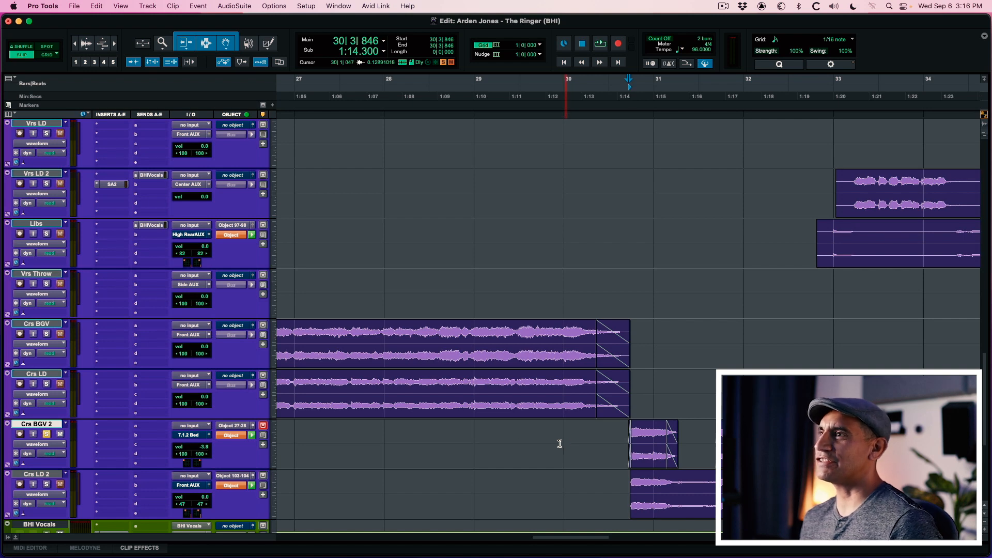
click(208, 436)
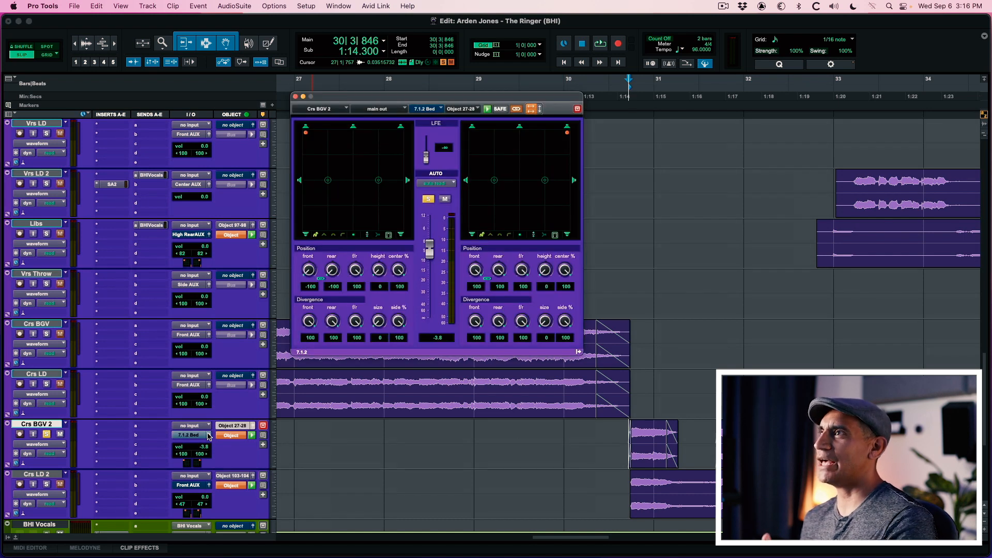
key(ctrl+Right)
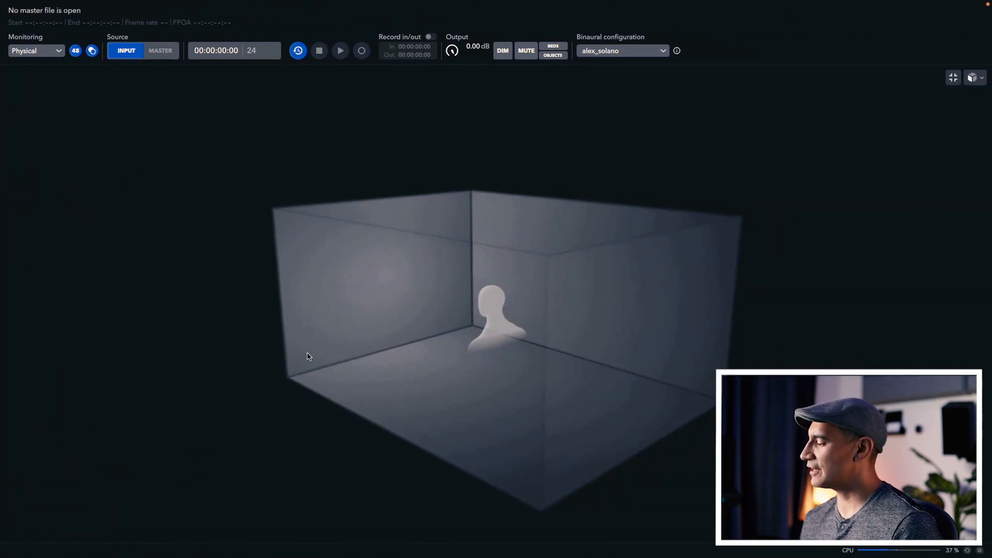
key(space)
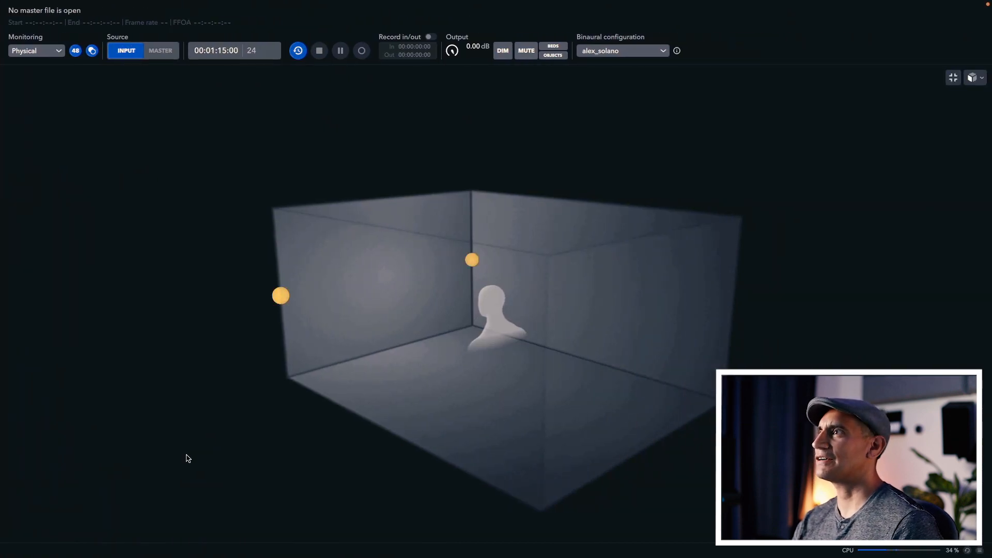
key(space)
key(ctrl+Left)
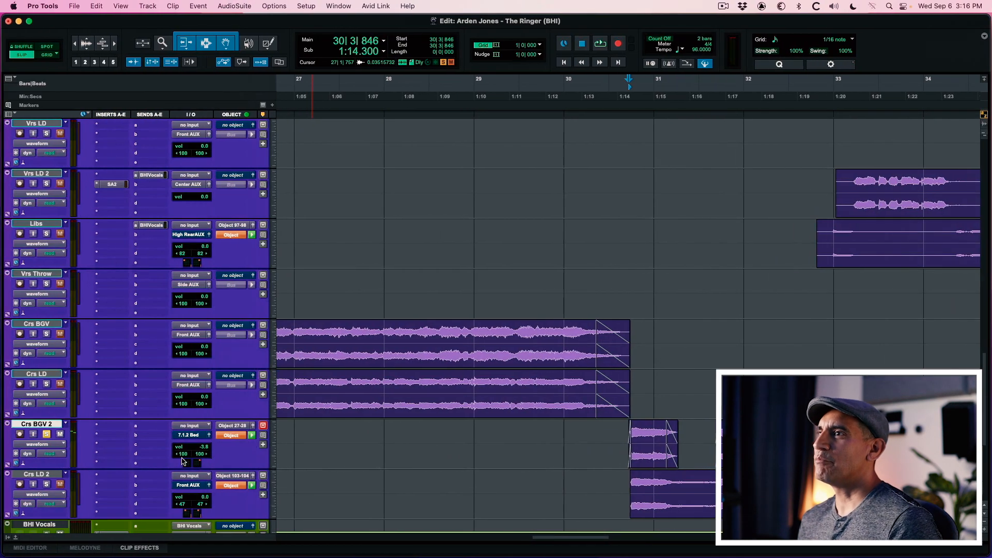
click(46, 434)
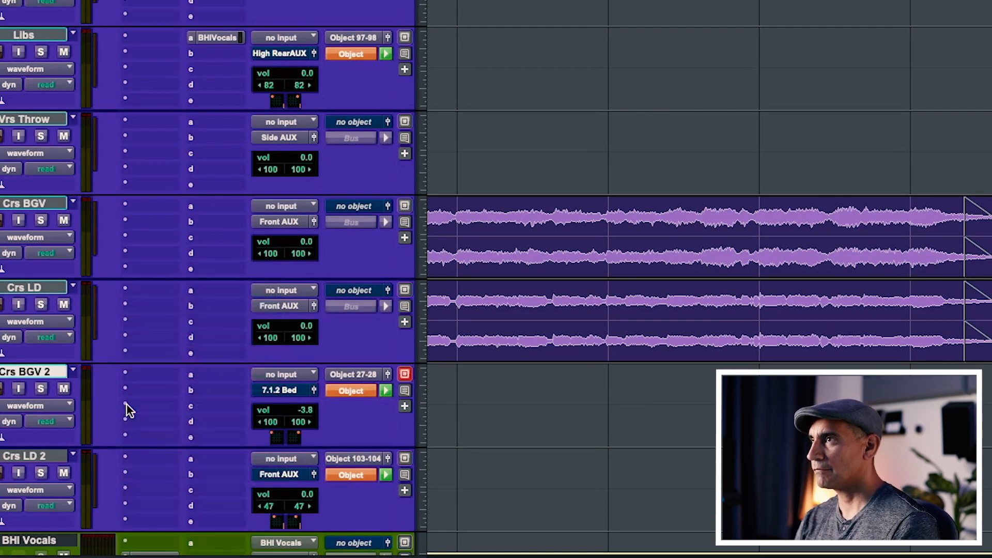
- Insert Blackhole Immersive (stereo/7.1.2) on the Crs BGV 2 track and accept the resulting output change
click(126, 405)
text(immersive)
key(Up)
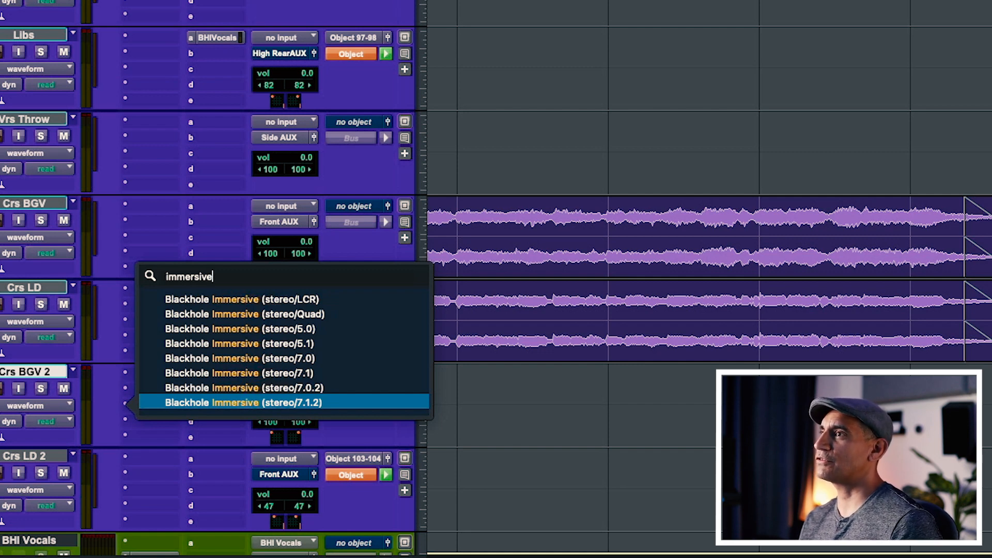
key(Return)
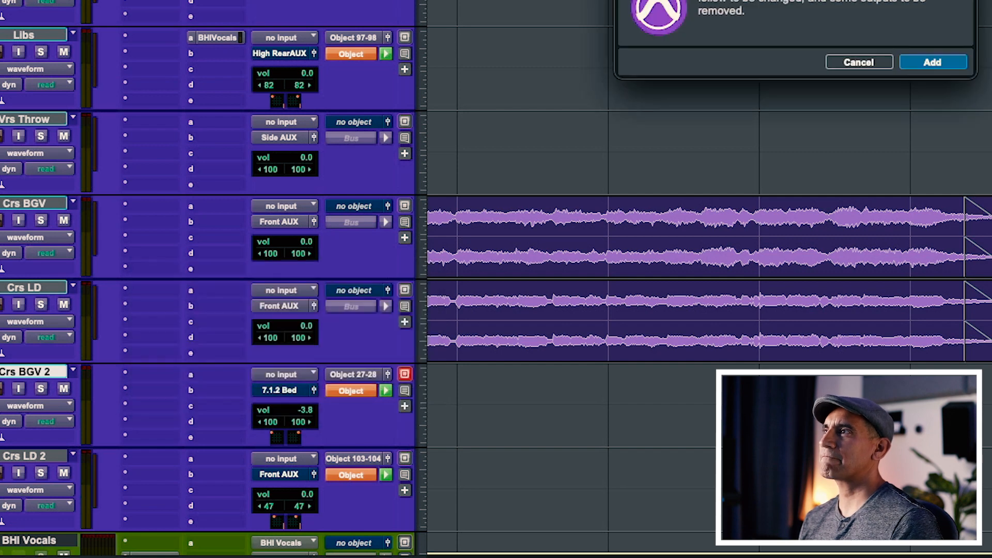
key(Return)
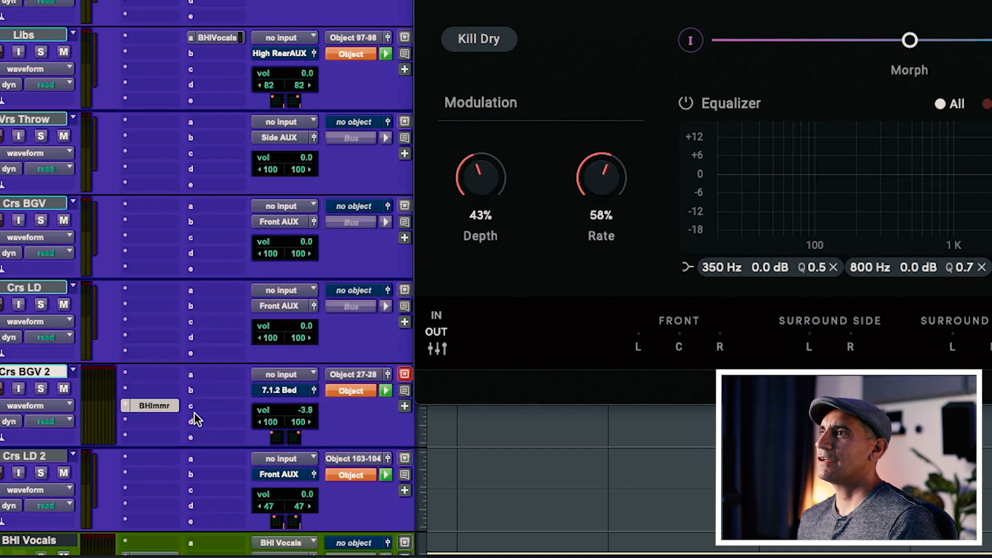
- Route Crs BGV 2's output to the full 7.1.2 Bed (Bed 1-10) and check the bed channels in the Dolby Atmos Renderer before returning to Pro Tools
click(283, 392)
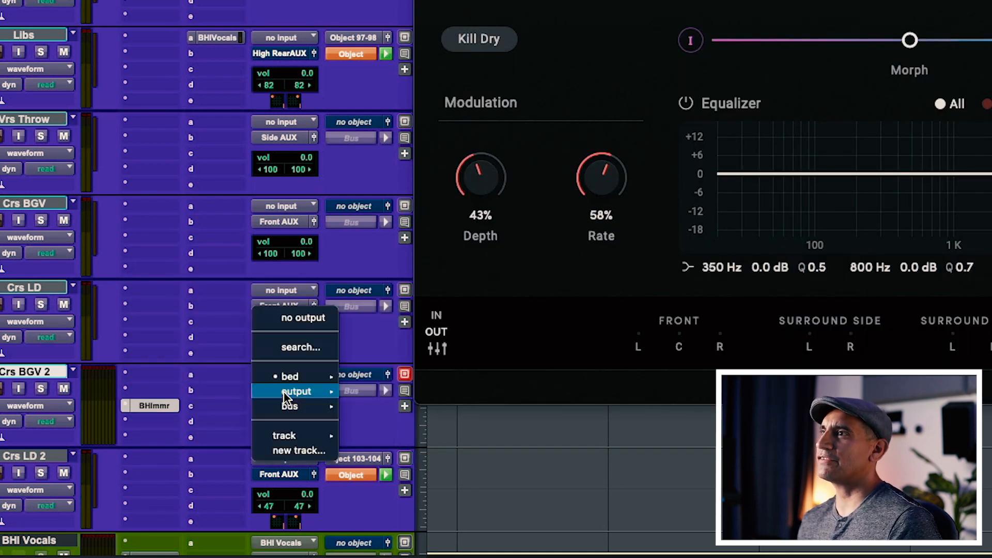
mouse_move(290, 380)
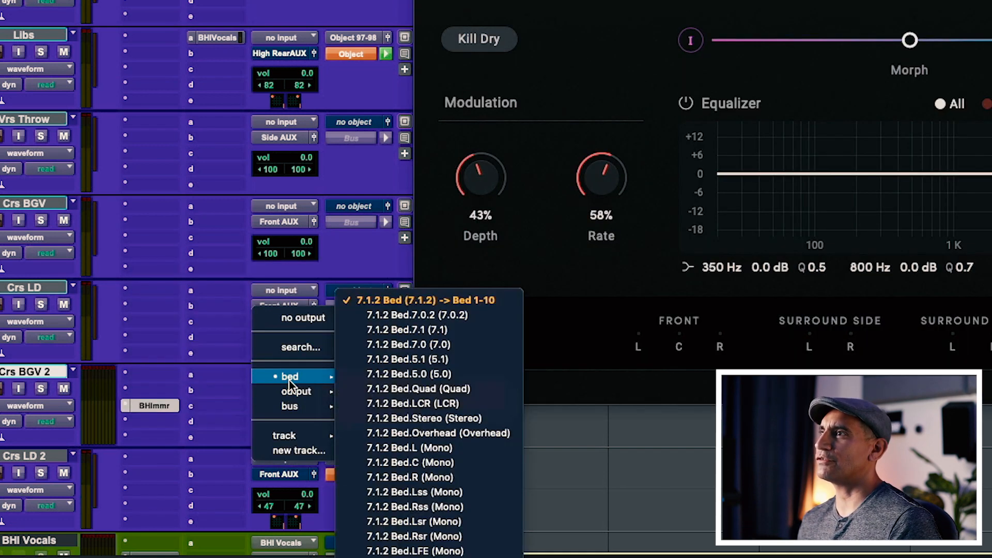
click(413, 299)
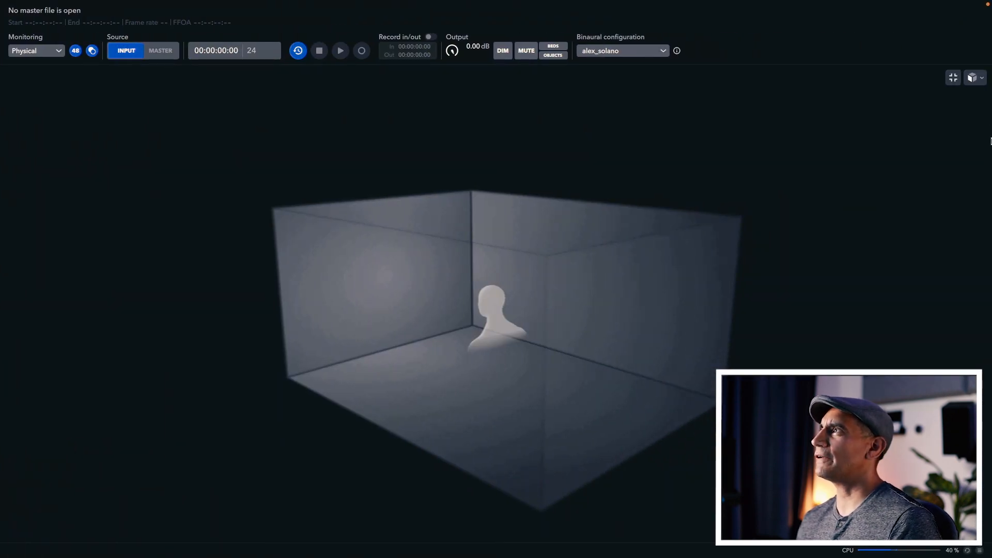
click(953, 77)
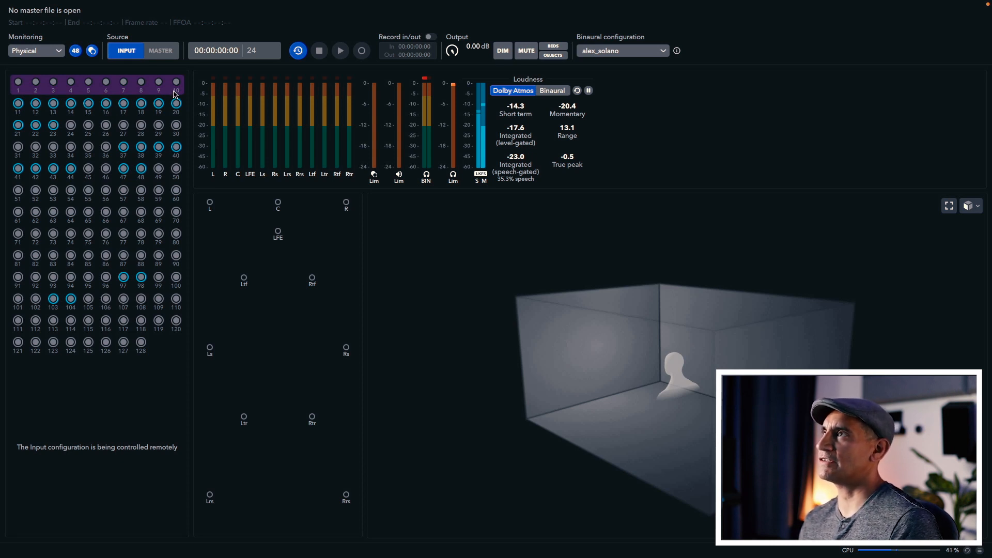
key(ctrl+Left)
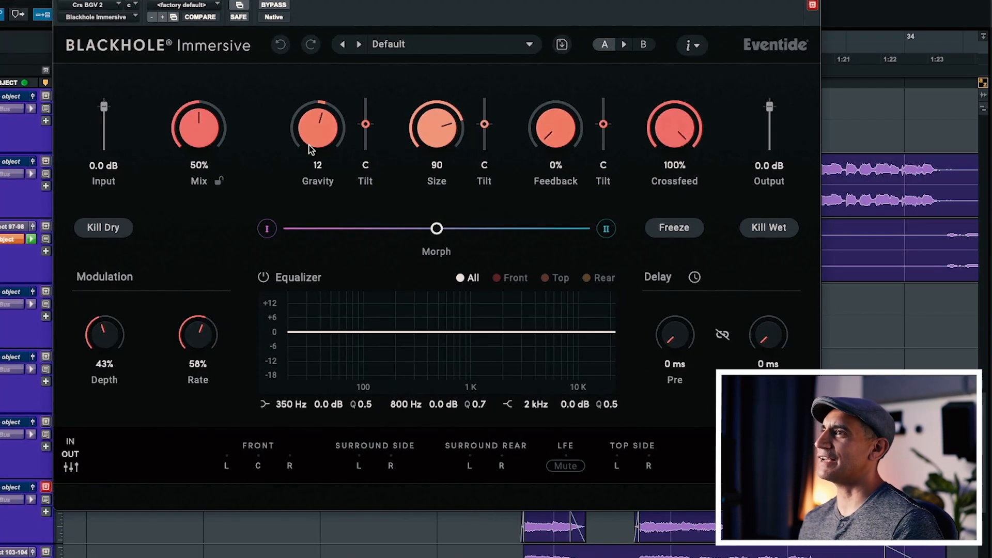
- Show the reverb's channel levels, lower the front outputs to -18.0 dB, and mute the LFE with its level at -60.0 dB
click(71, 467)
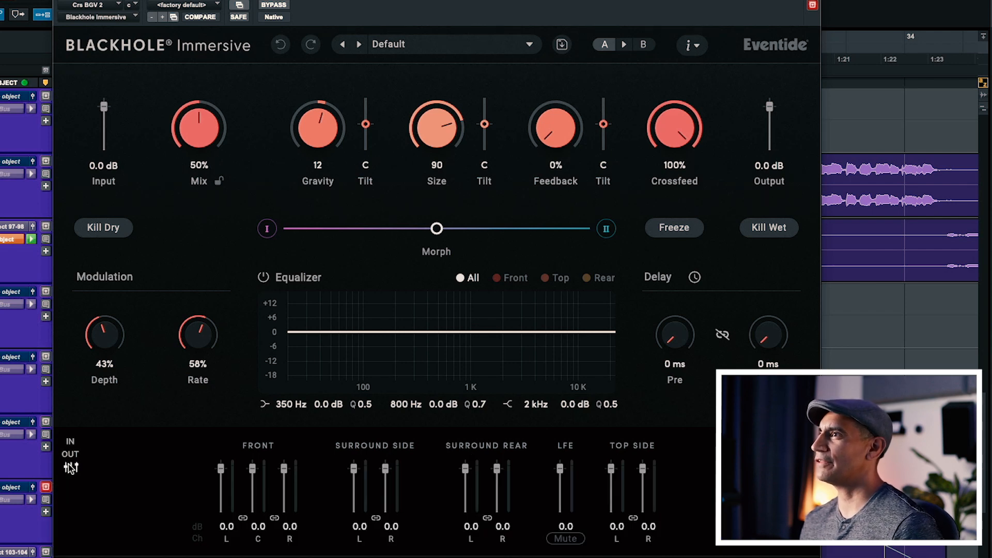
drag(253, 470, 253, 486)
click(243, 518)
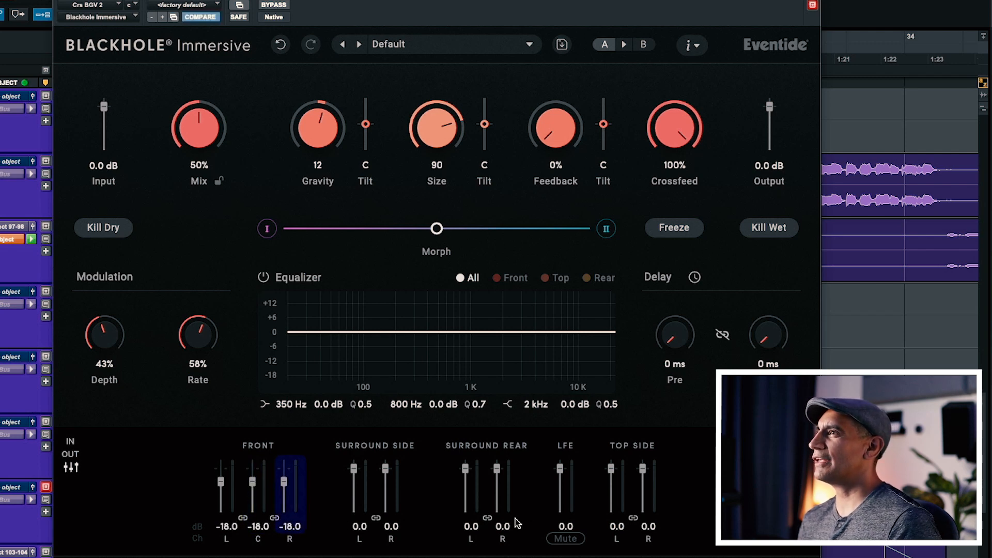
click(570, 539)
drag(561, 472, 561, 516)
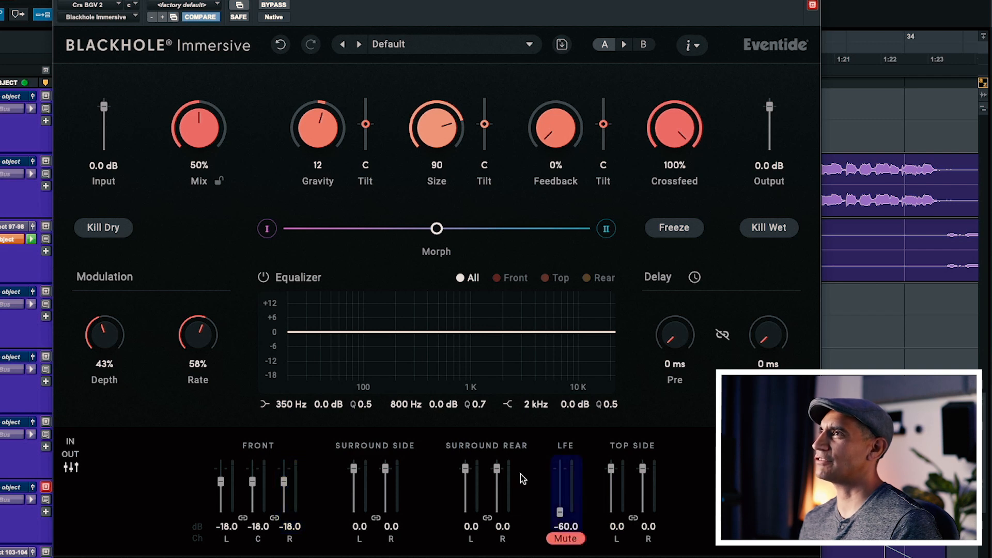
- Set the Crs BGV 2 reverb's Mix to 10% and its Size to 20
double_click(201, 165)
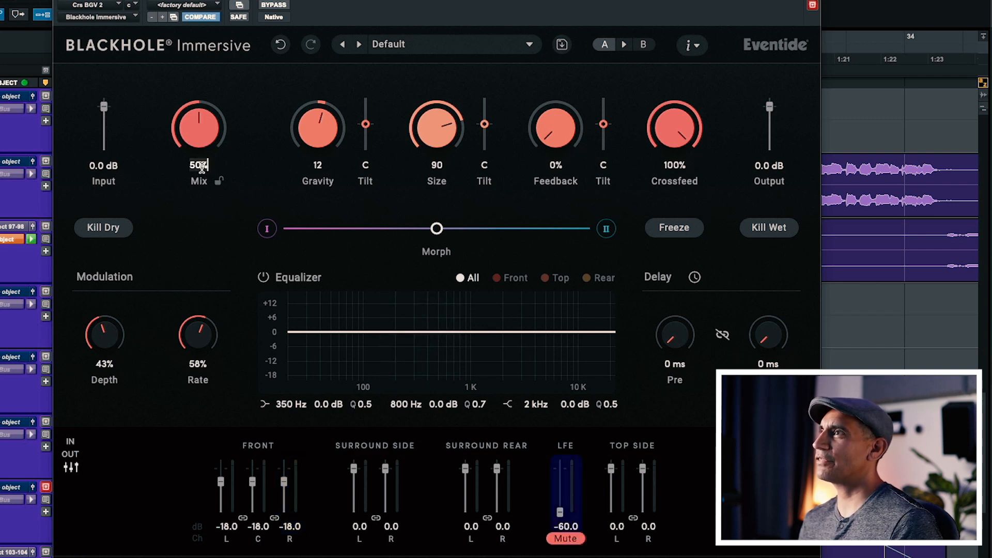
text(10)
key(Return)
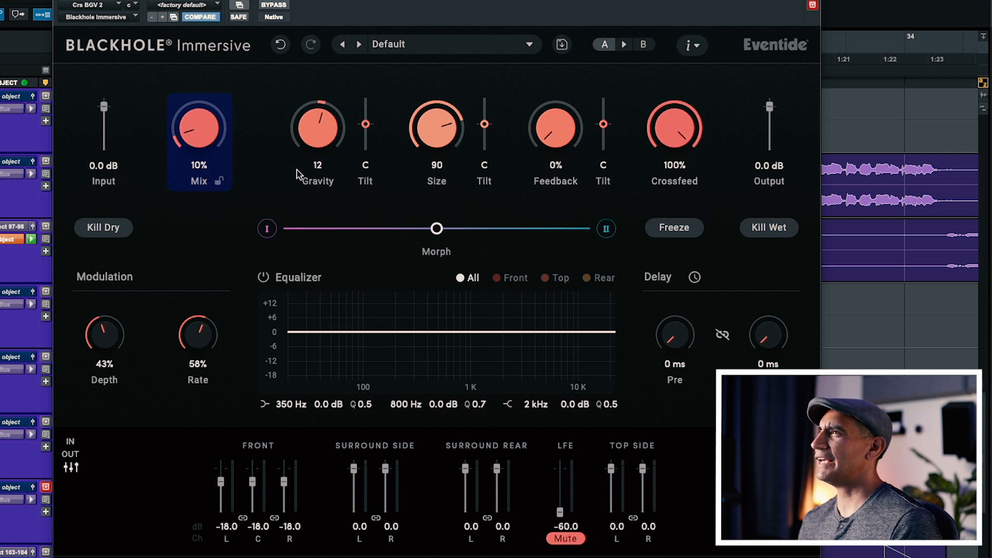
double_click(437, 165)
text(20)
key(Return)
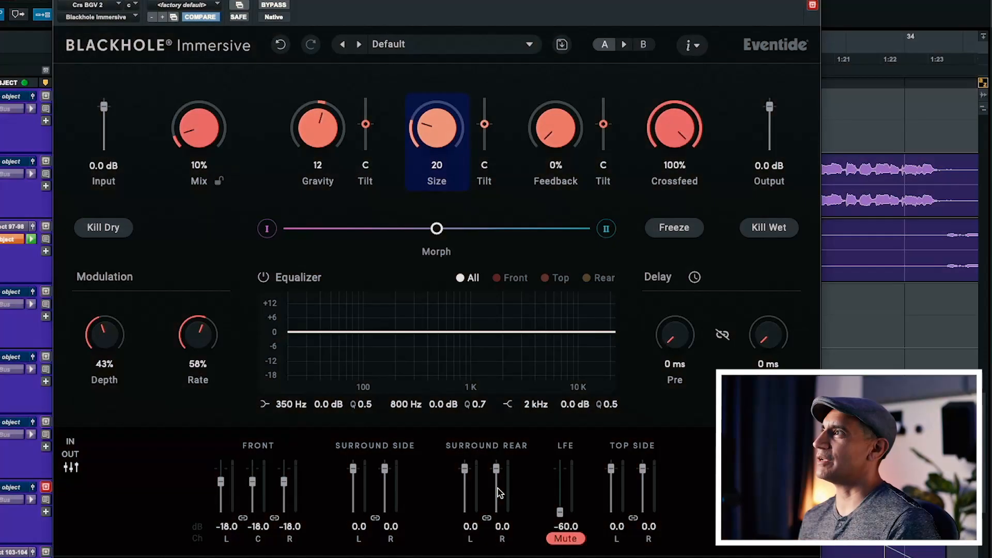
- Set the reverb's pre-delay to 55 ms and raise its Gravity to 26 and Size to 24
mouse_move(682, 334)
mouse_down()
mouse_move(692, 311)
mouse_move(694, 323)
mouse_up()
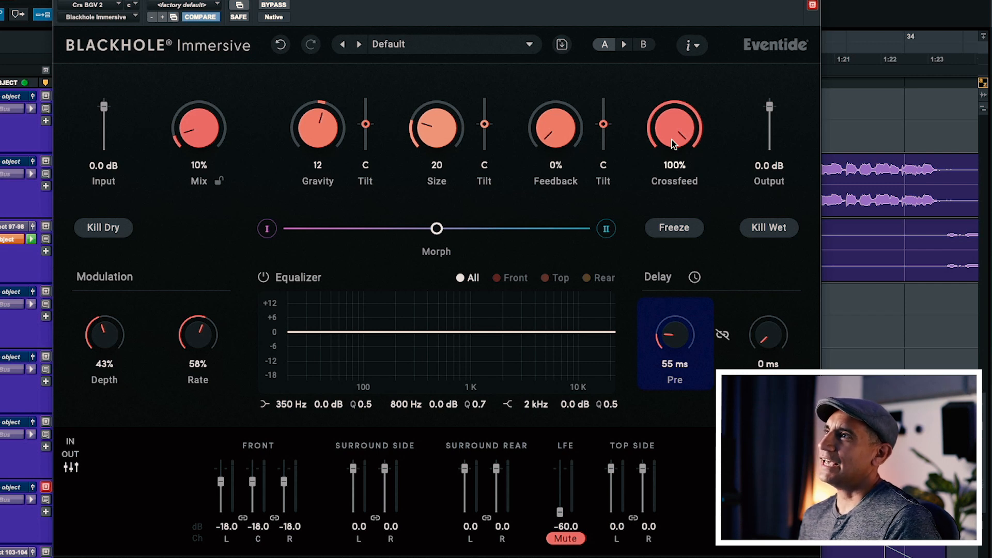
drag(331, 139, 326, 128)
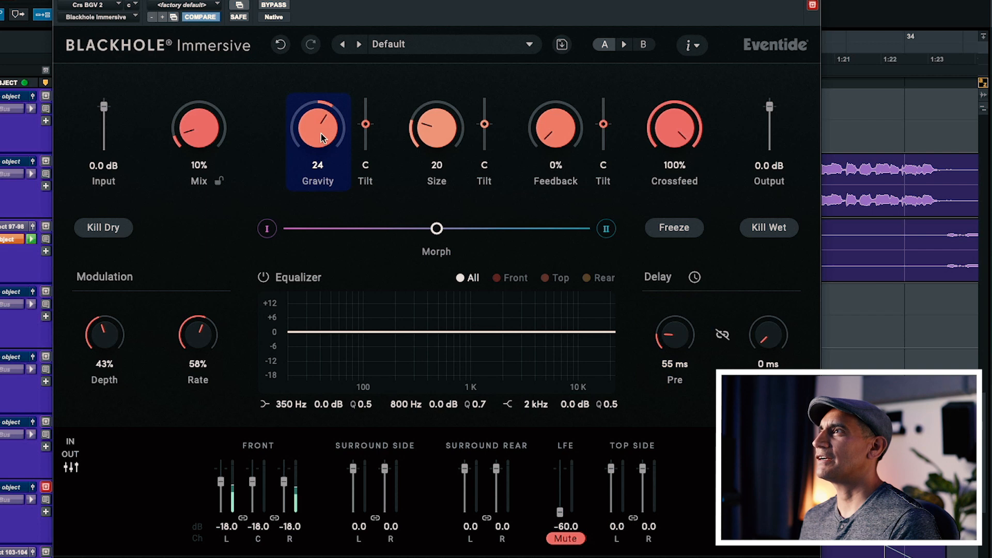
drag(424, 136, 428, 128)
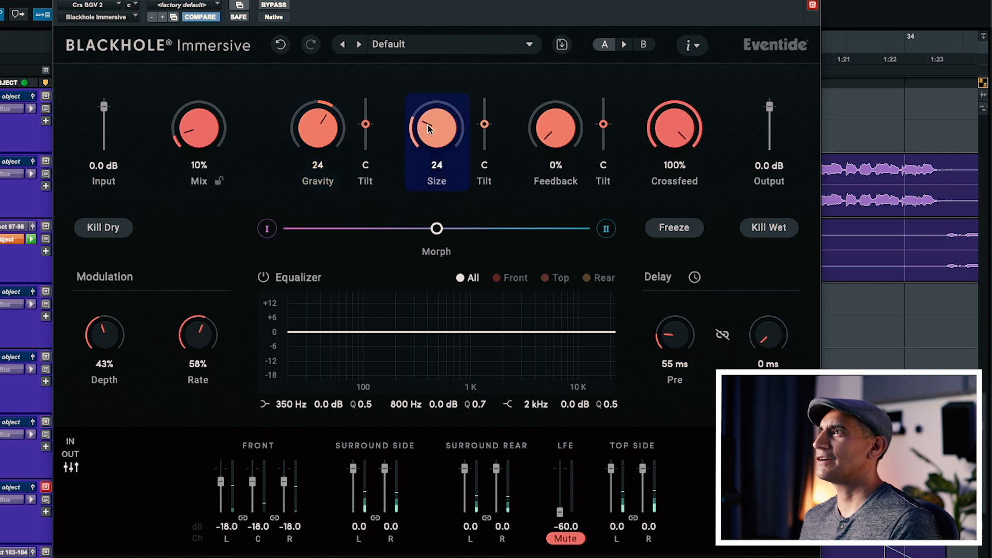
scroll(317, 143, up, 2)
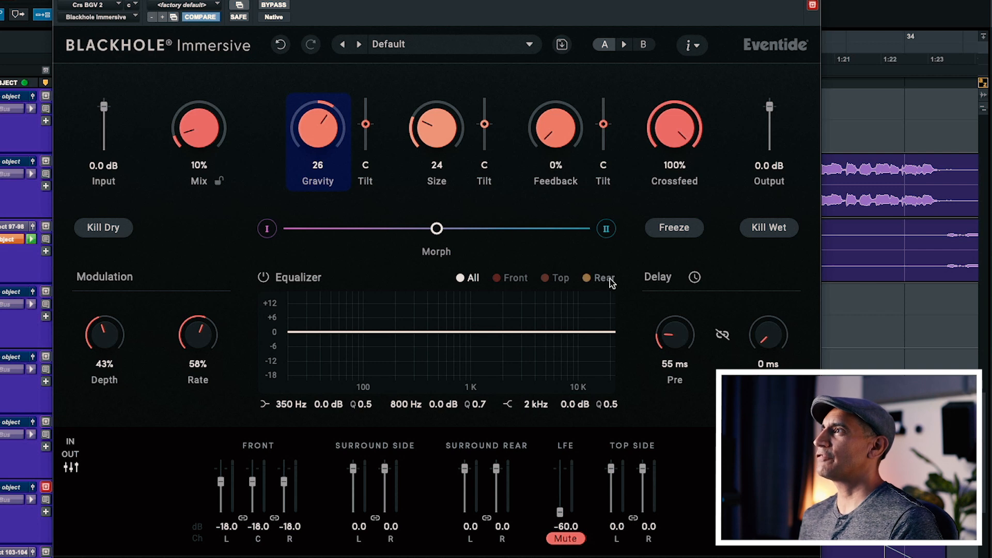
- In the reverb's equalizer, cut the Rear channels' high shelf and boost the Top channels' high shelf by 8.2 dB at 1.9 kHz
click(586, 278)
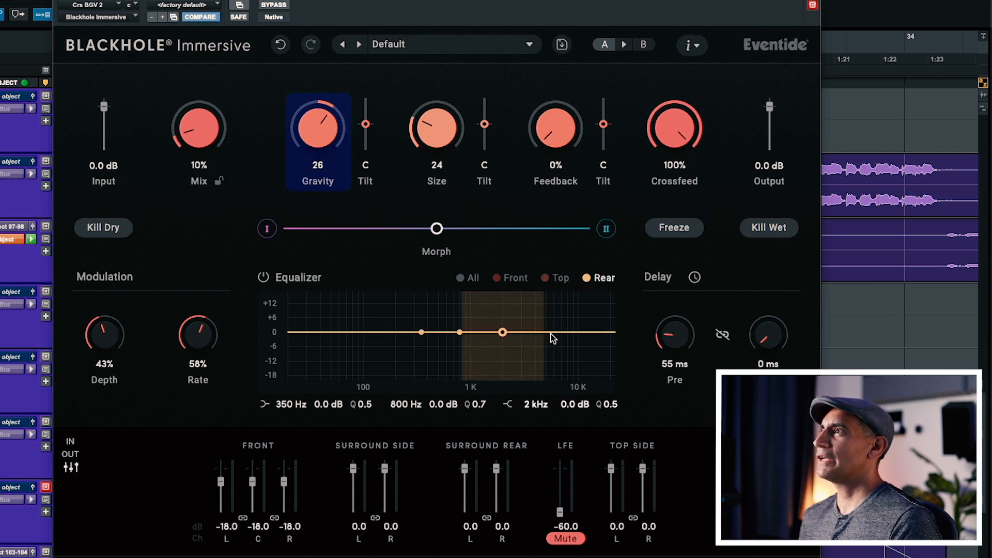
drag(503, 332, 491, 355)
click(547, 279)
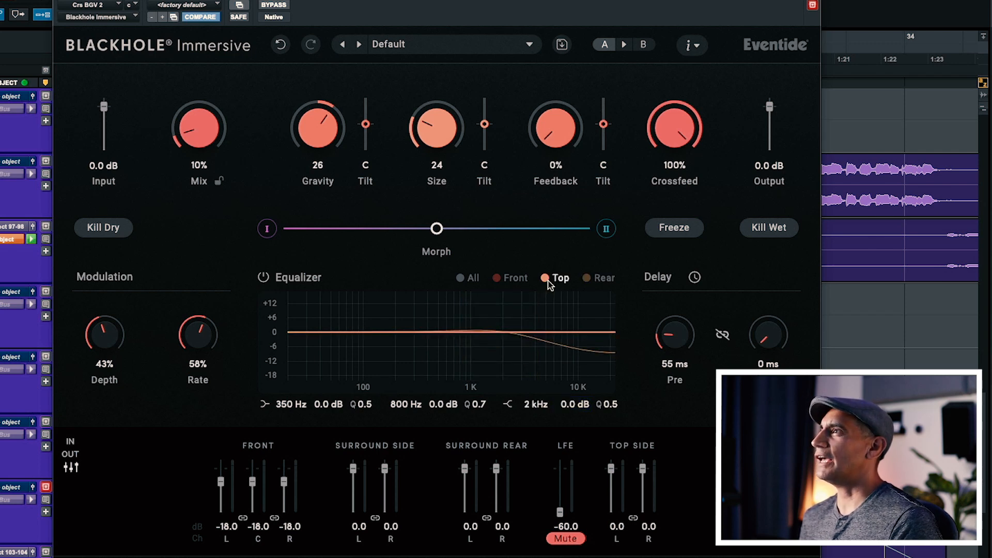
drag(500, 337, 500, 312)
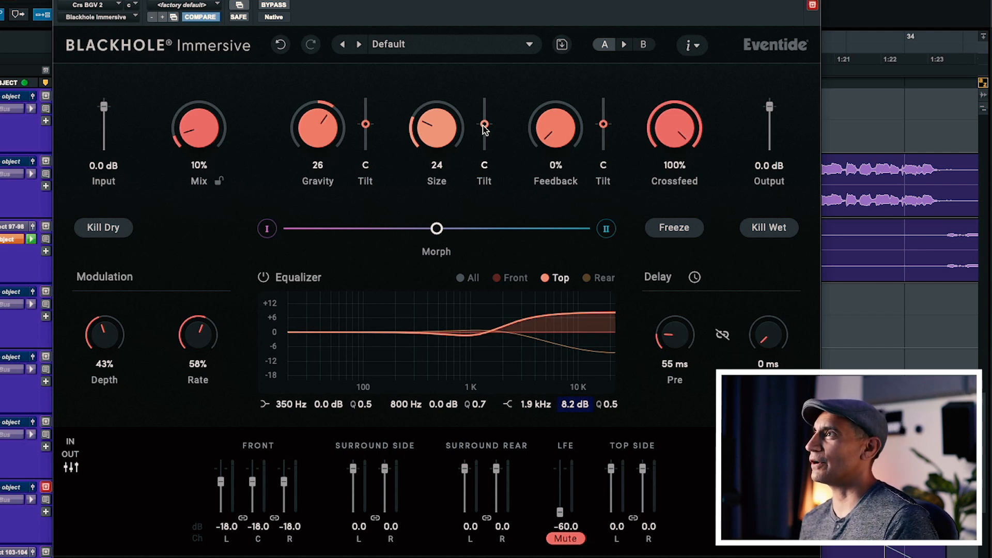
- Tilt the reverb's Size toward the rear to 57 R and close the plug-in window
drag(483, 124, 481, 142)
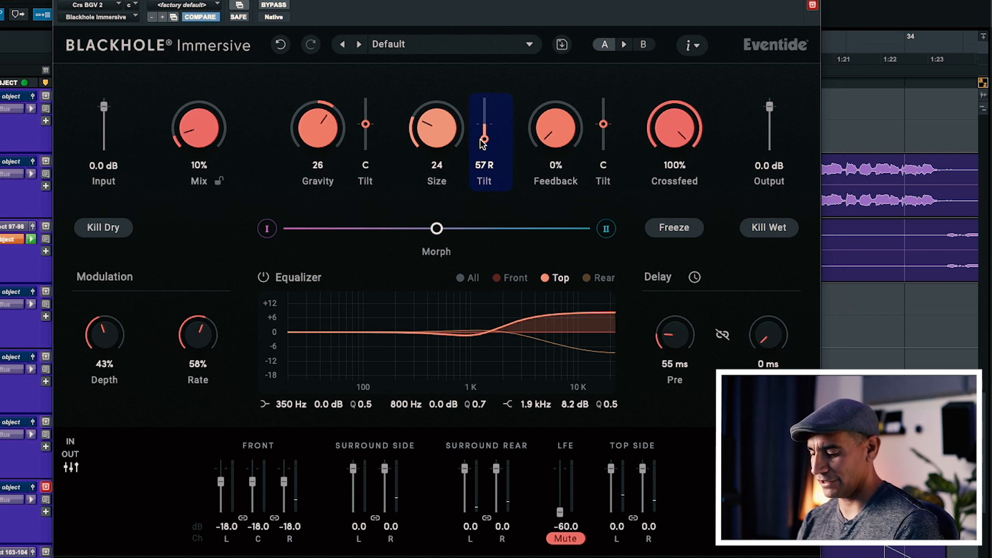
key(super+w)
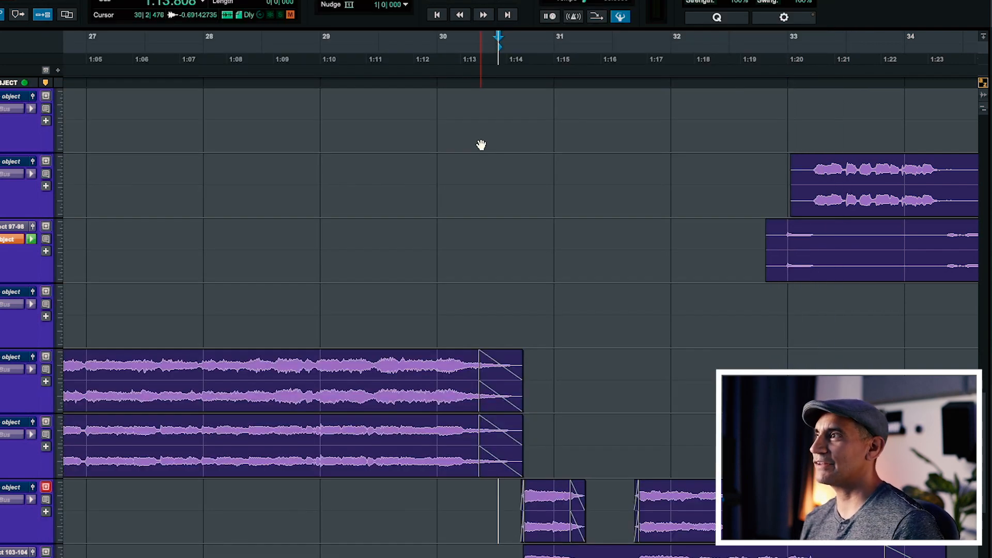